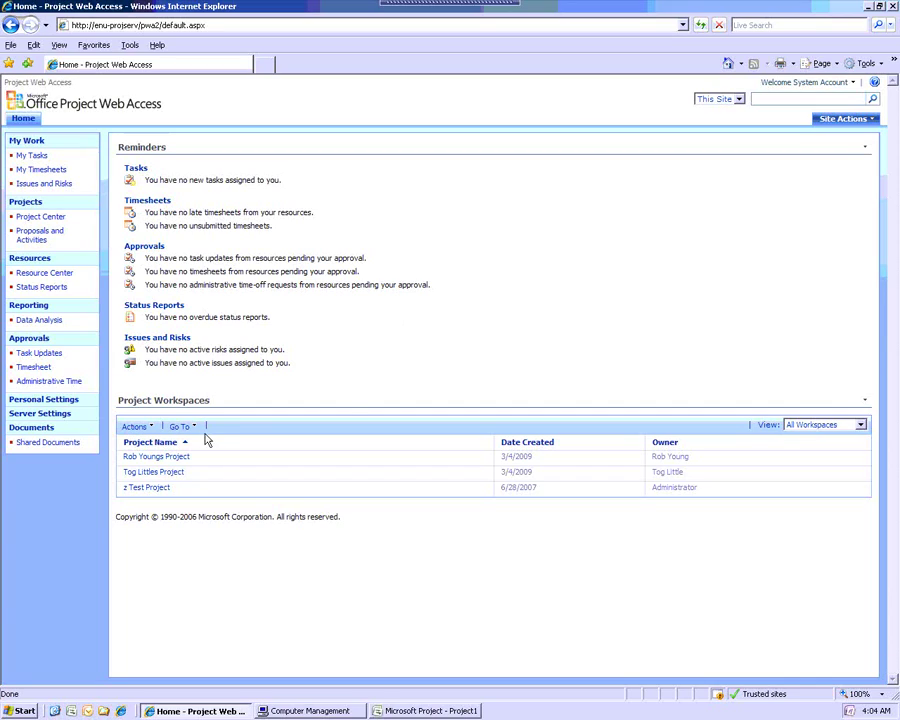
Sign in to Project Web Access under the team member's account, then bring up Microsoft Project
click(808, 83)
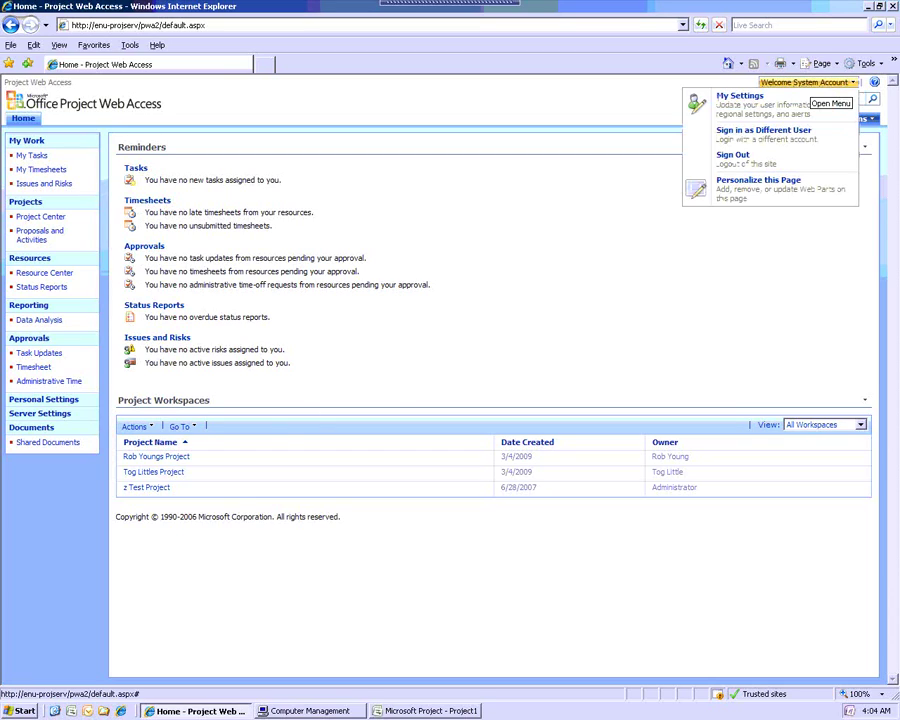
click(763, 135)
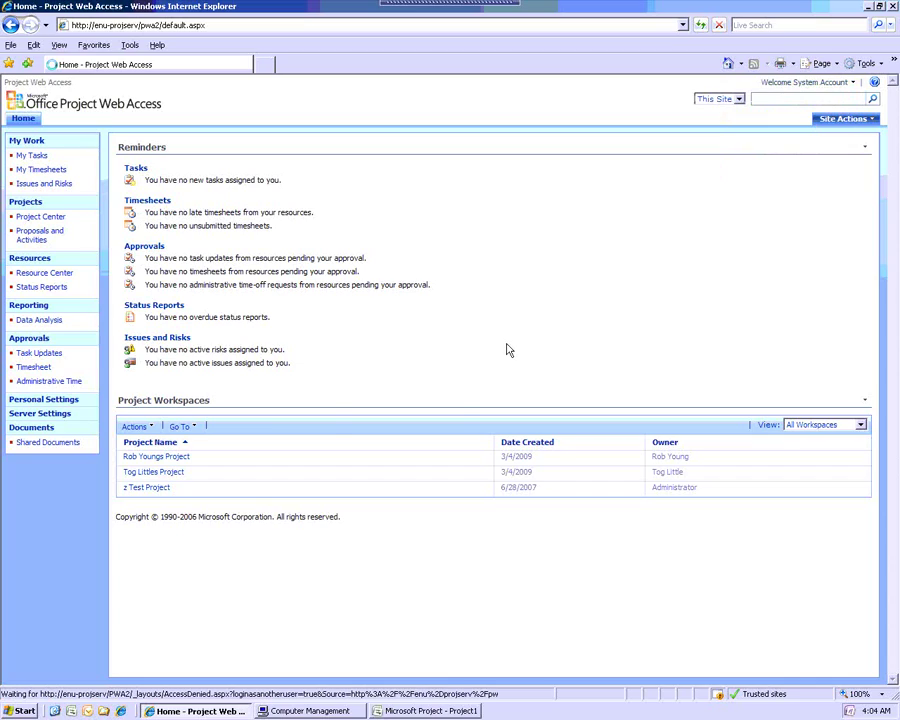
drag(477, 349, 573, 351)
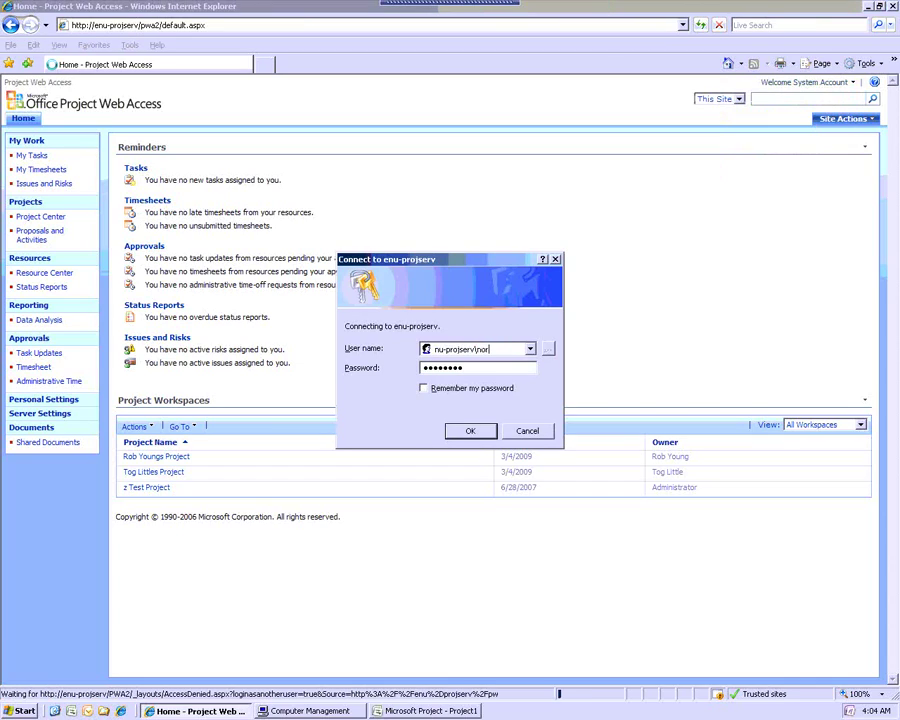
click(472, 431)
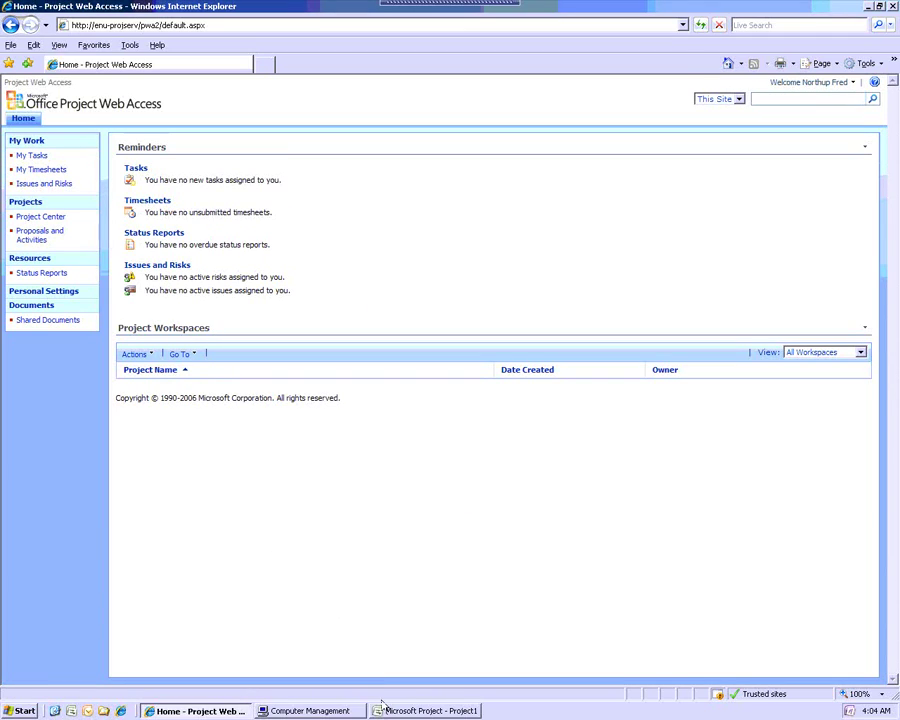
click(430, 710)
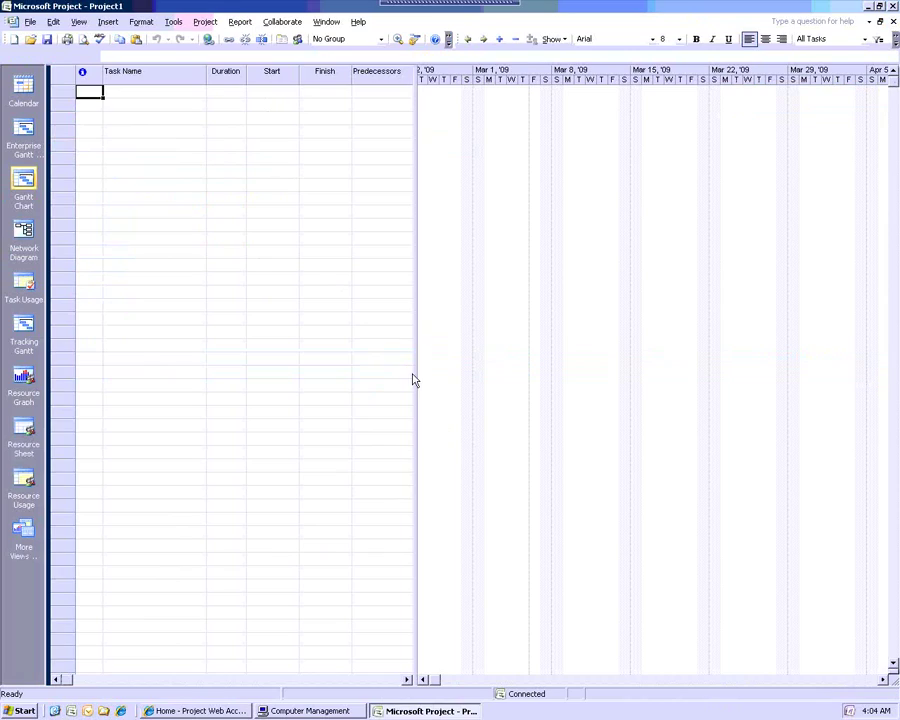
Enter 'Tog Littler Projecor Norhtu' as the first task's name
click(158, 94)
text(To)
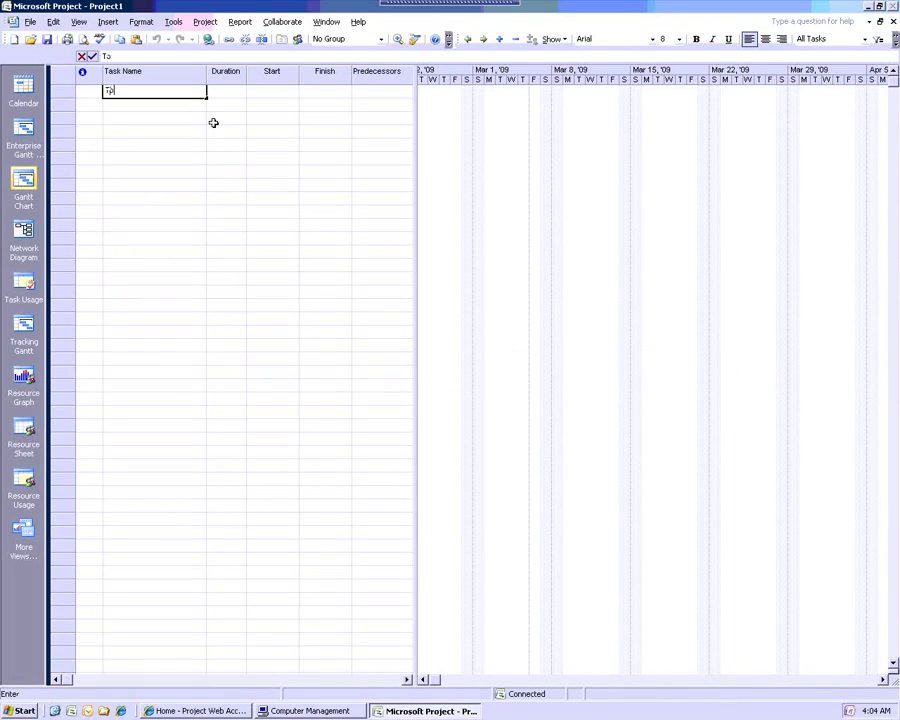
text(g )
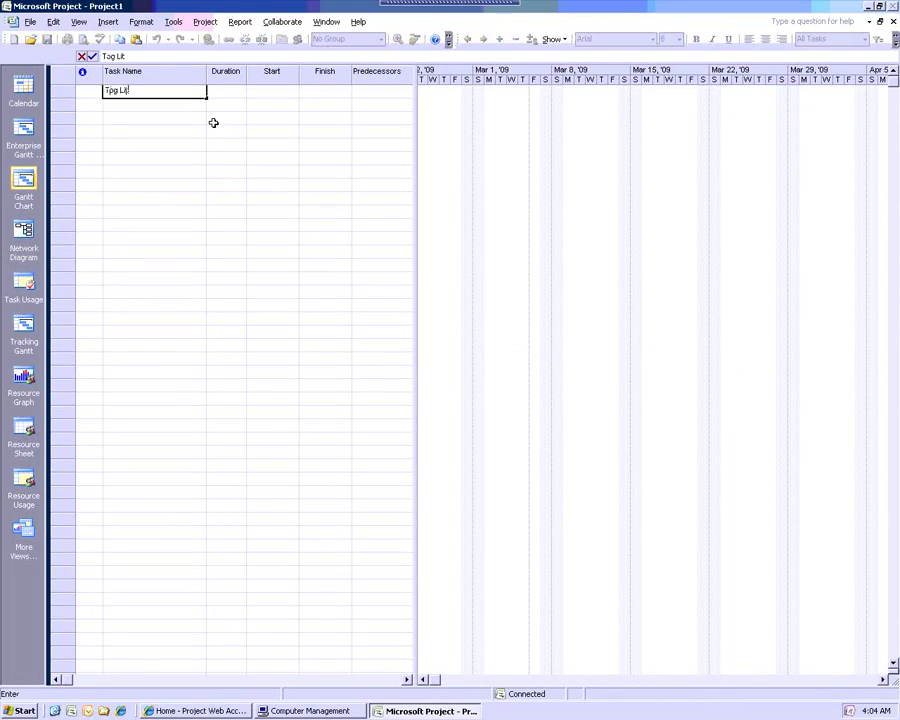
text(Littler Project for Norhtup)
key(Return)
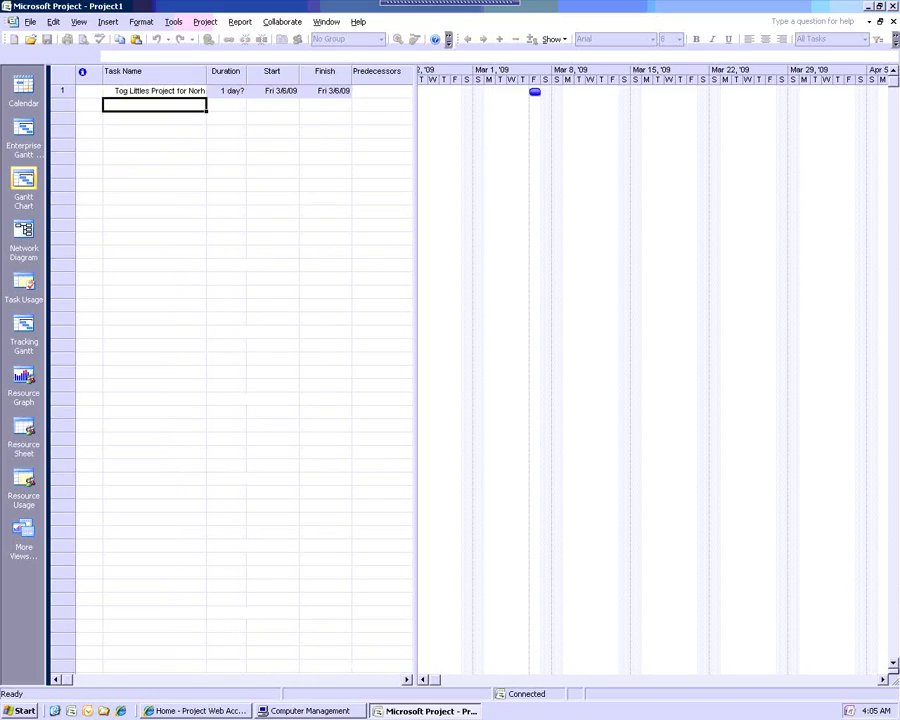
Save the plan to Project Server as 'Tog Littles Project for Northup'
click(30, 21)
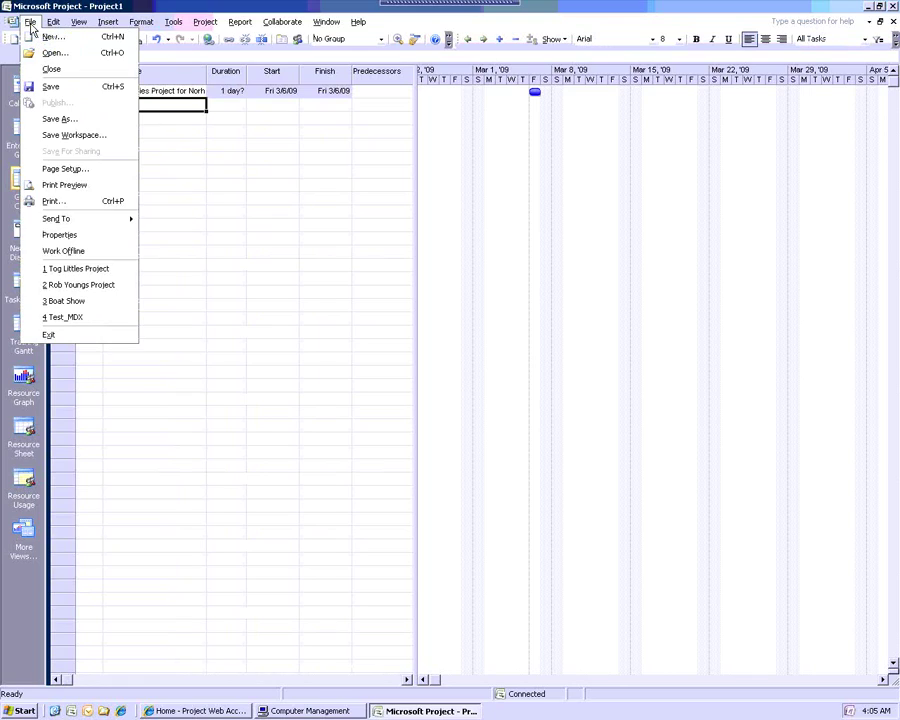
click(56, 90)
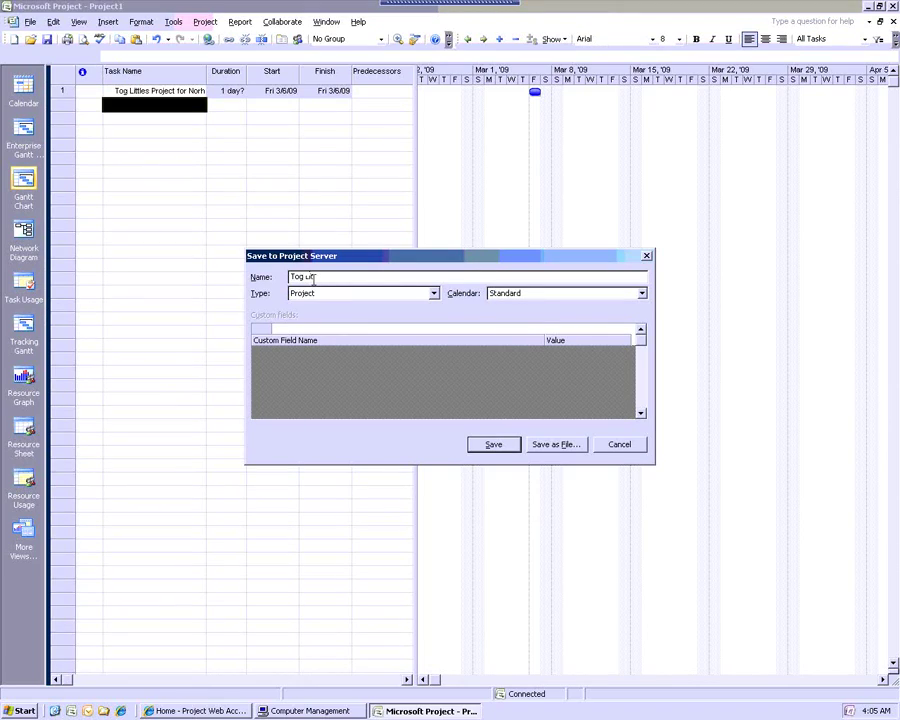
text(Tog Littles Project for Northup)
click(495, 444)
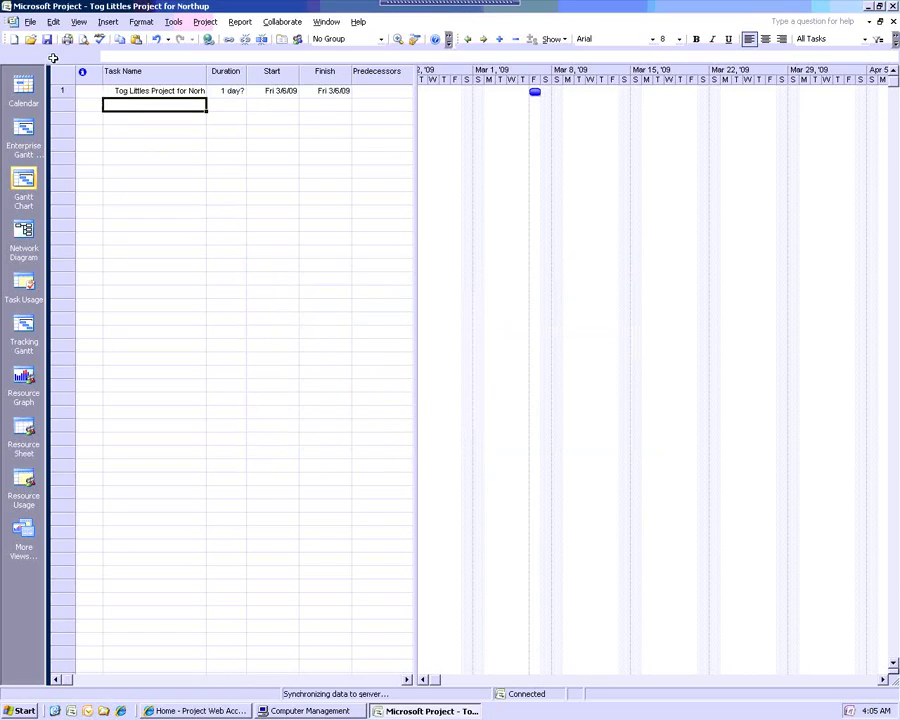
Publish the project together with its project workspace
click(30, 21)
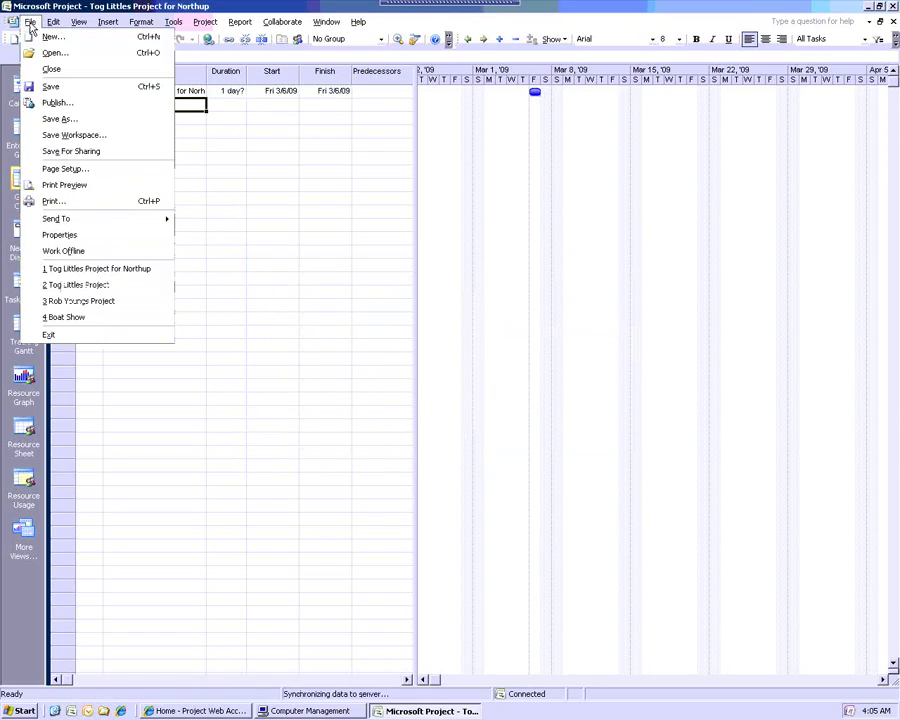
click(54, 102)
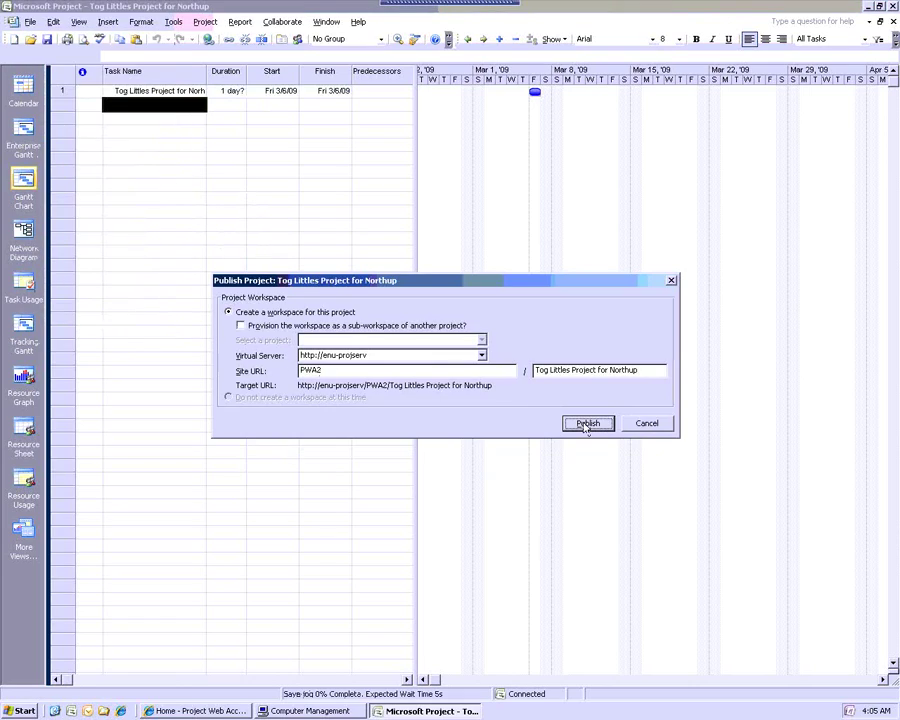
click(585, 424)
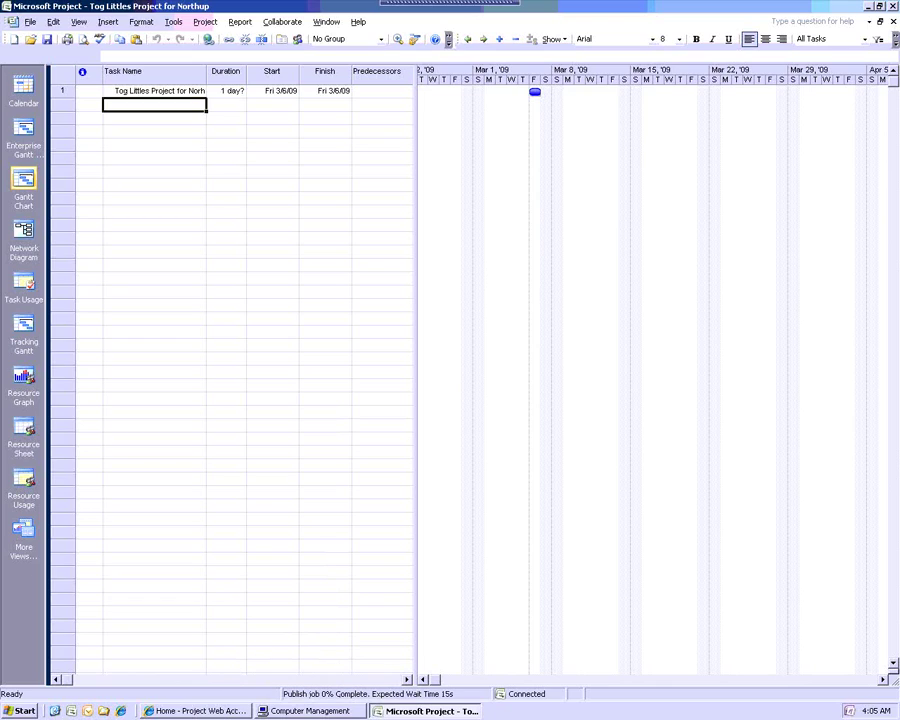
Refresh the Project Web Access home page to check whether the published project is listed
click(200, 711)
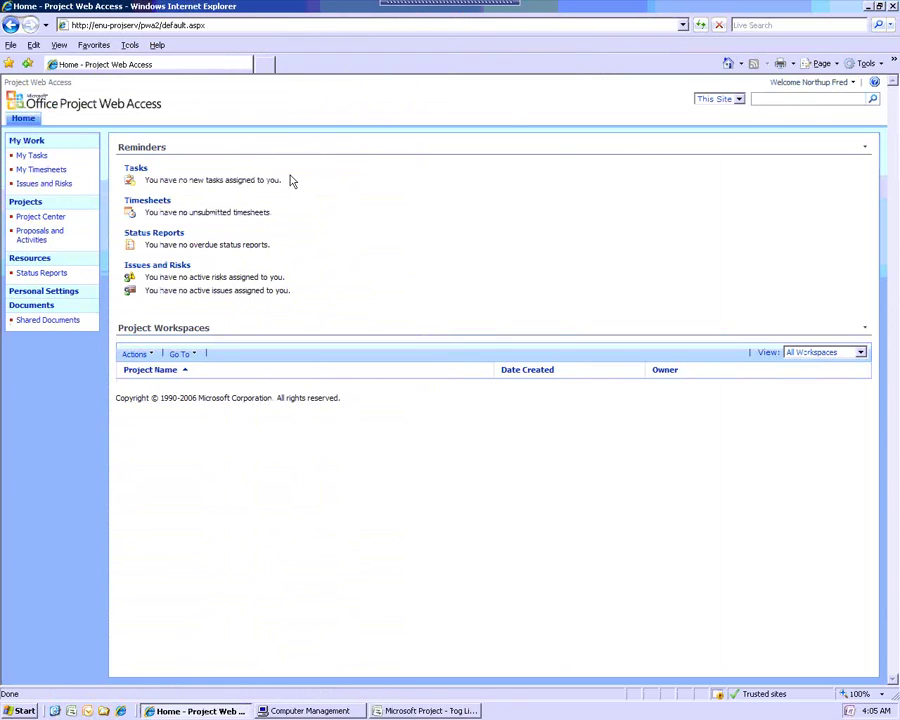
click(700, 25)
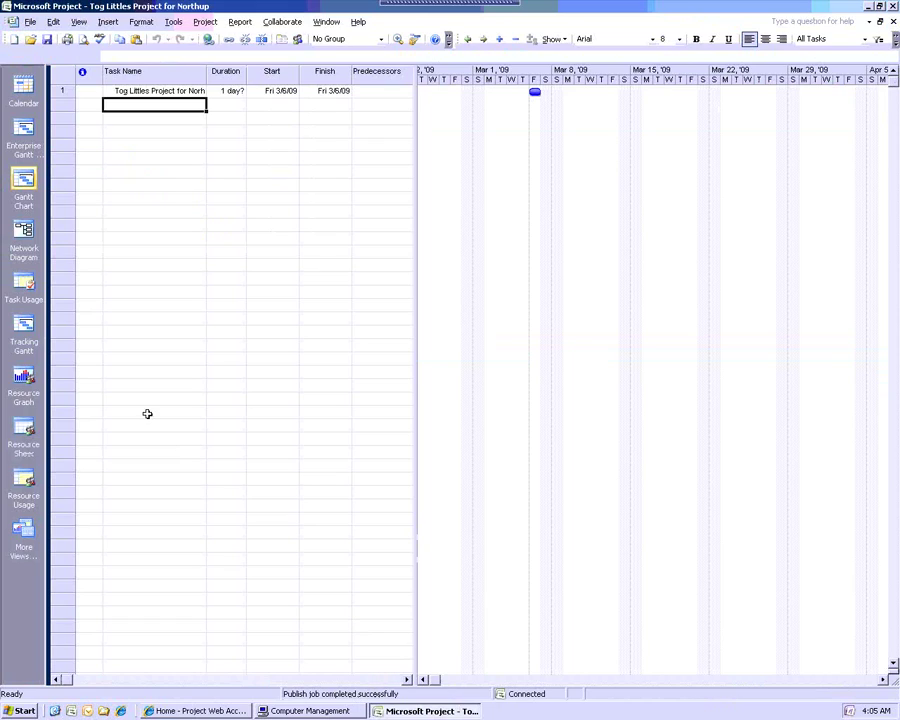
Add the team member from the enterprise resources to the project team
click(140, 91)
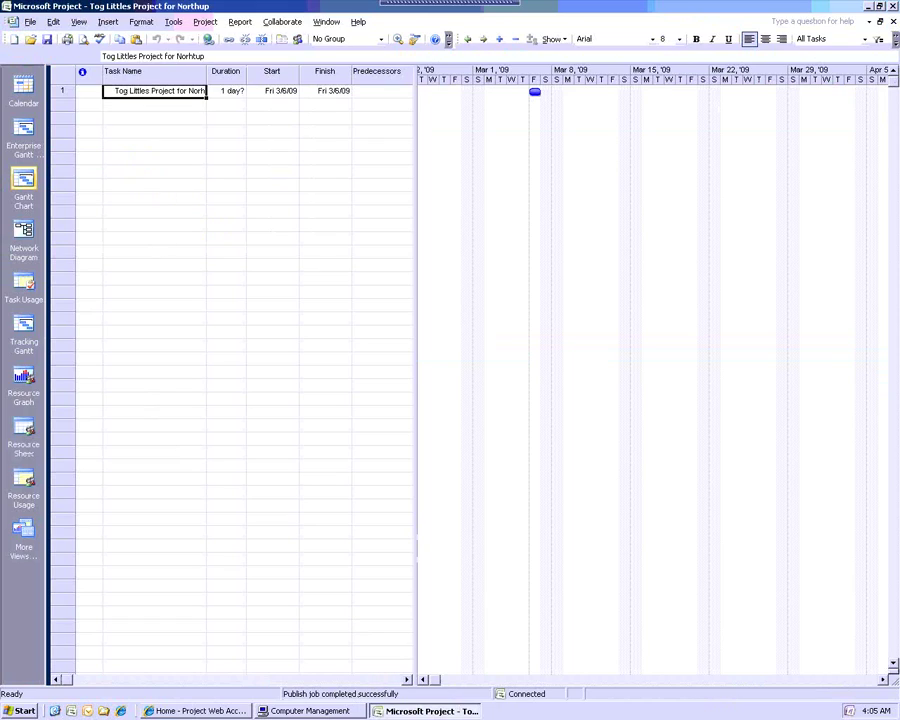
click(173, 21)
click(202, 157)
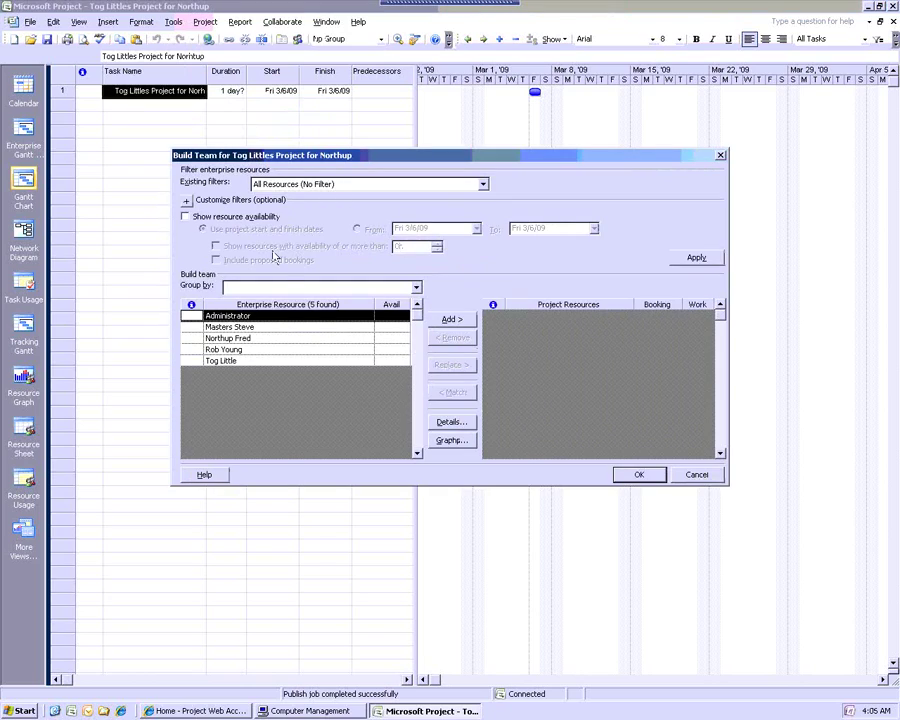
click(253, 339)
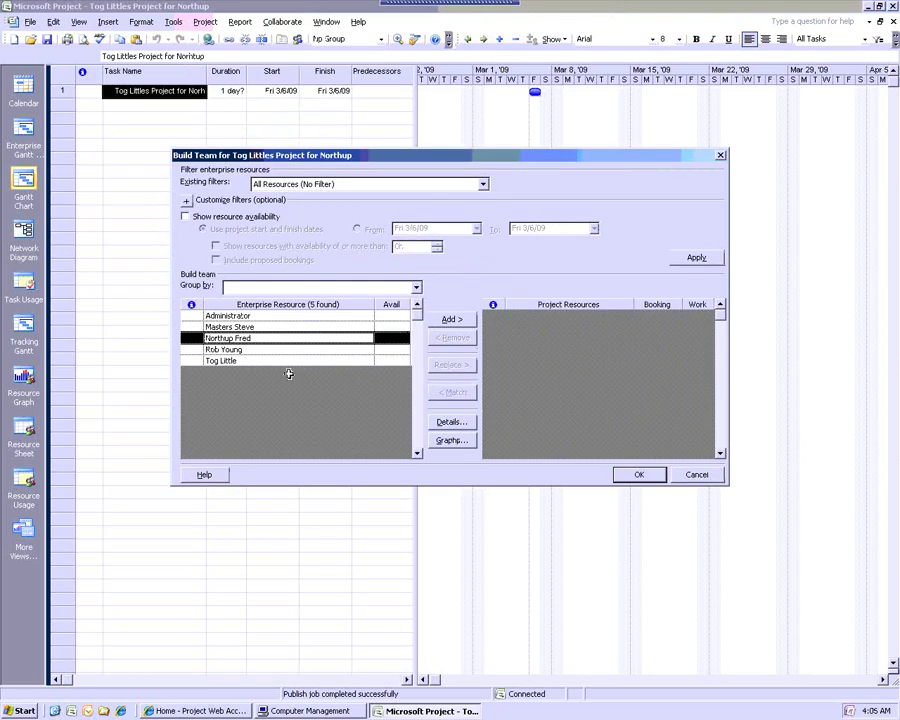
click(448, 321)
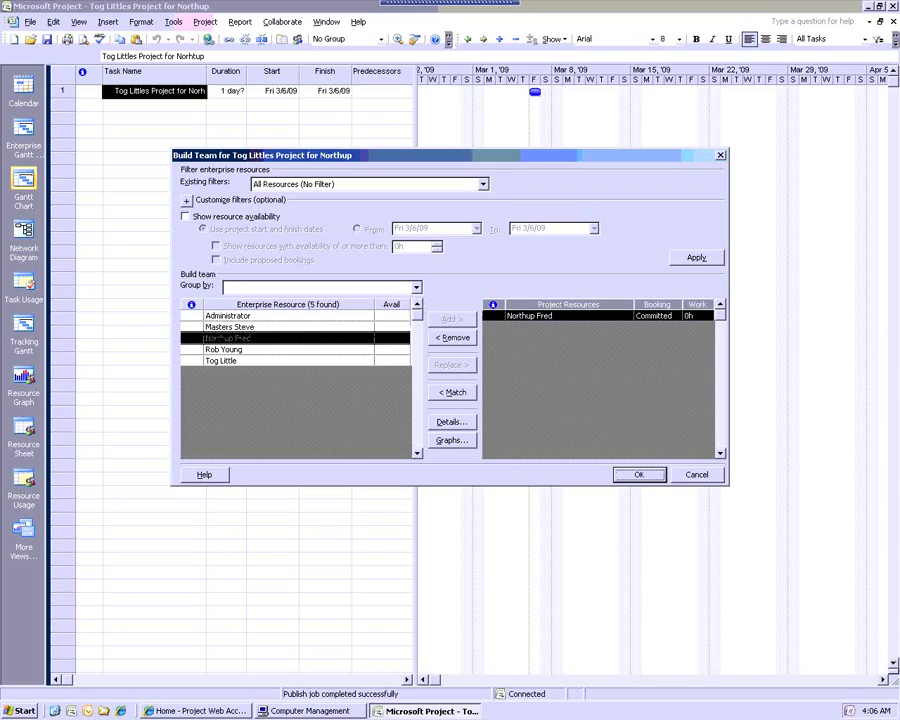
click(638, 474)
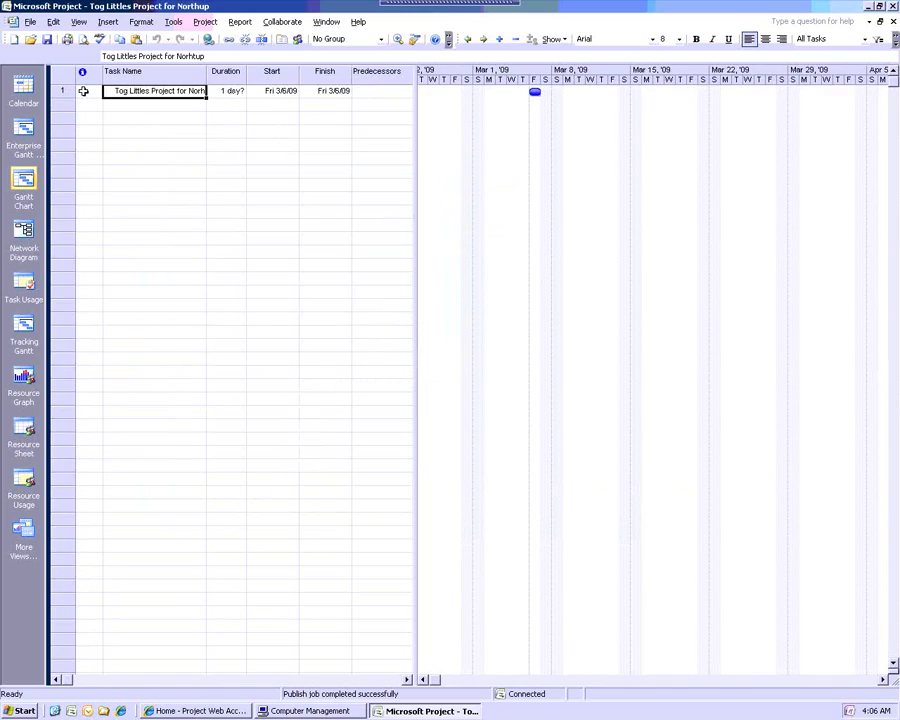
Save the project with its new team and publish it to the server again
click(31, 22)
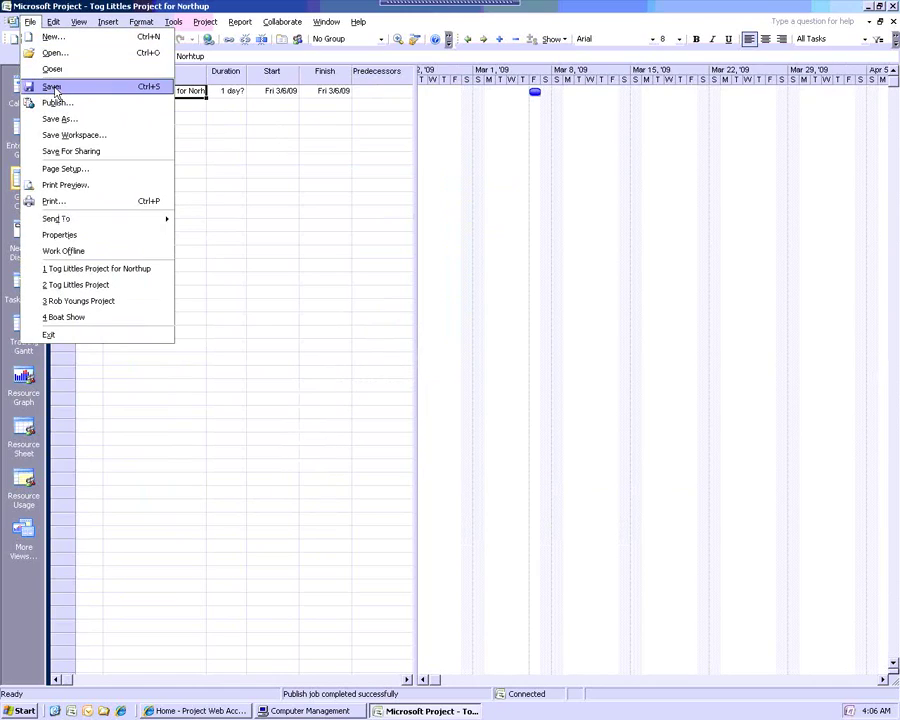
click(54, 86)
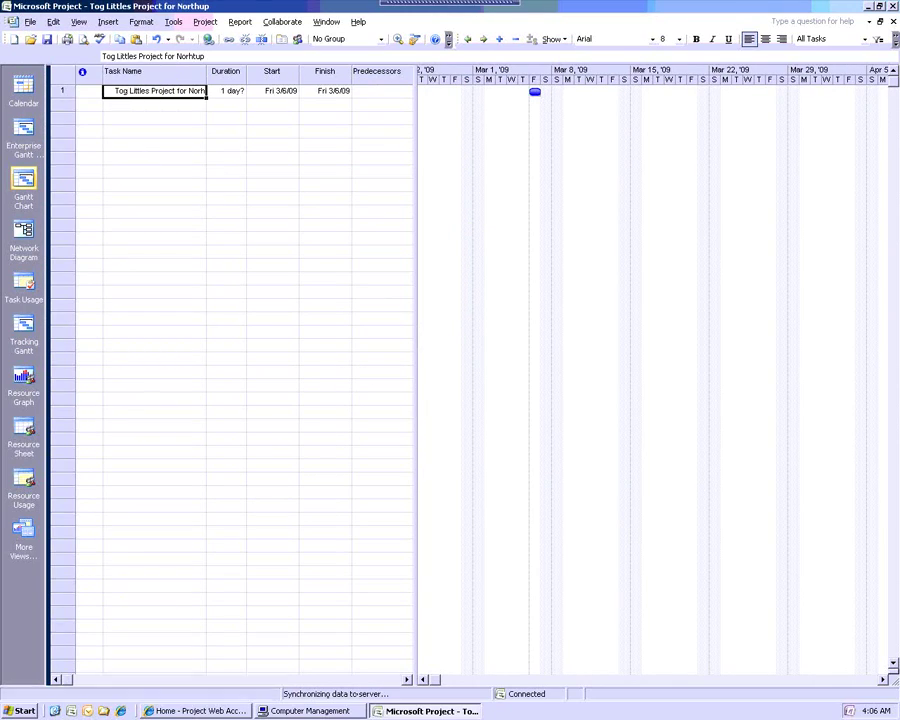
click(31, 22)
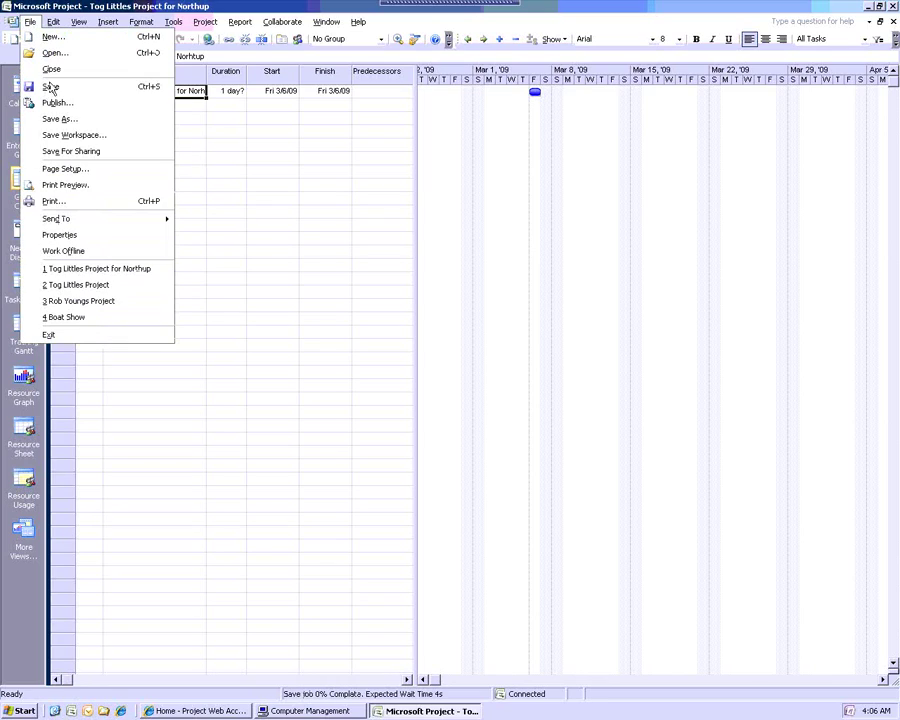
click(44, 102)
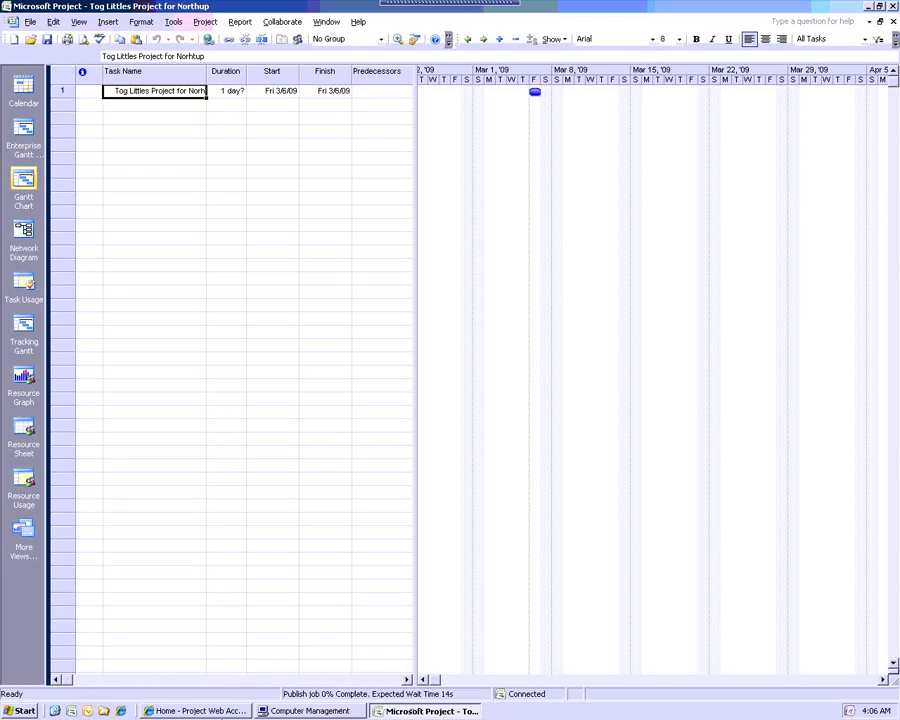
Refresh Project Web Access and open Tog Littles Project for Northup from the Project Center
key(alt+Tab)
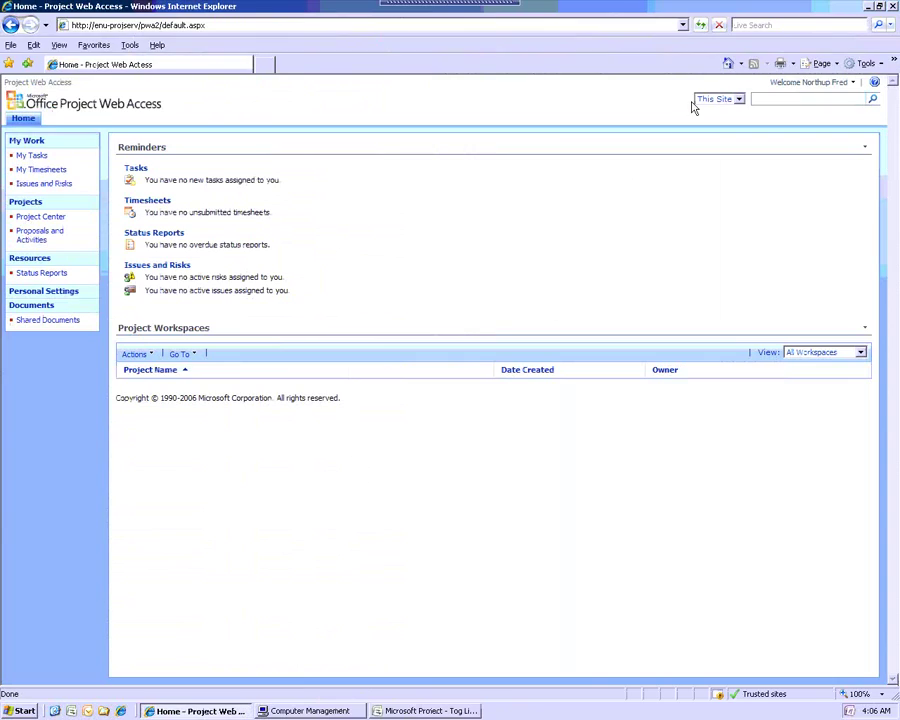
click(700, 25)
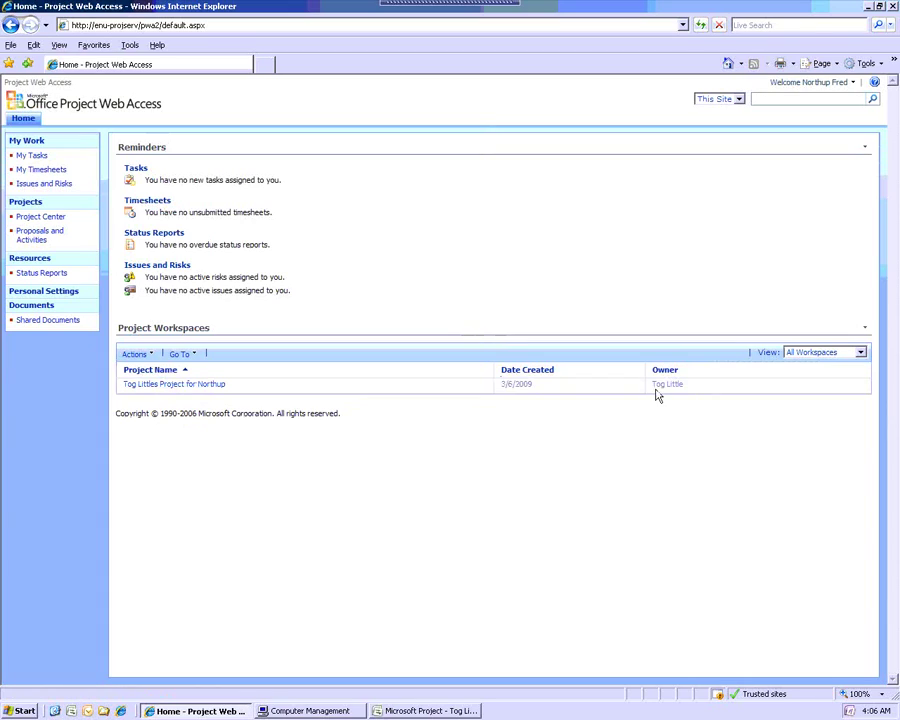
click(69, 225)
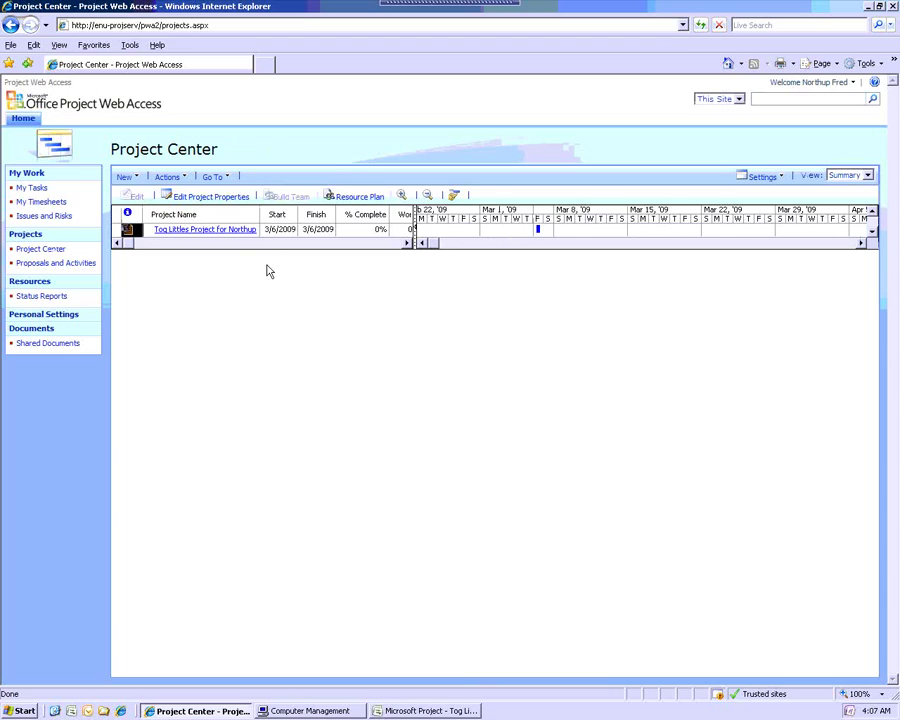
click(236, 235)
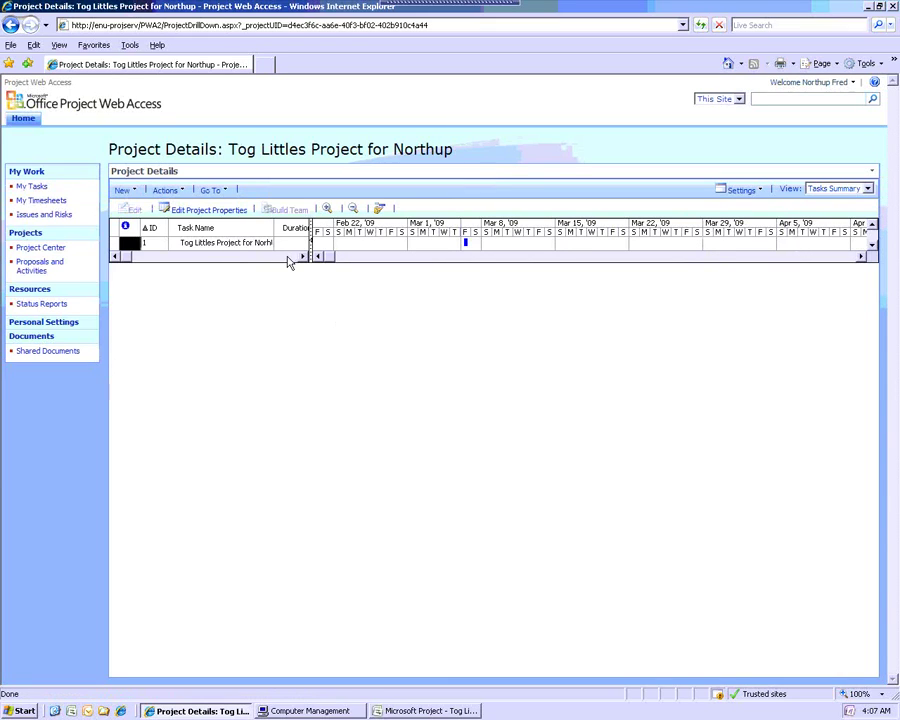
click(396, 711)
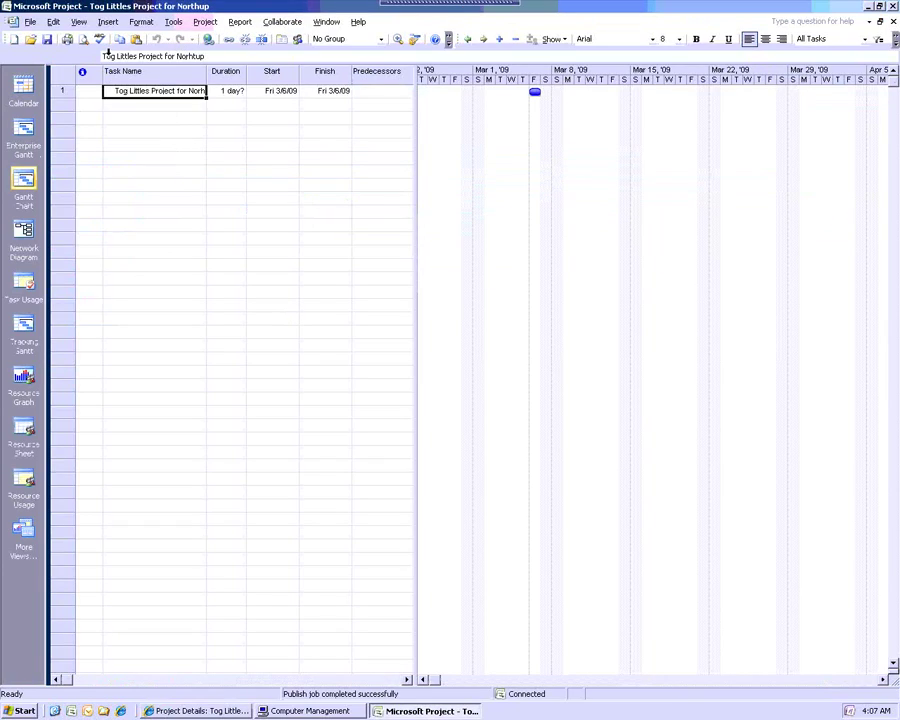
Review the Resource Sheet, go back to the Gantt Chart, then return to Project Web Access
click(78, 21)
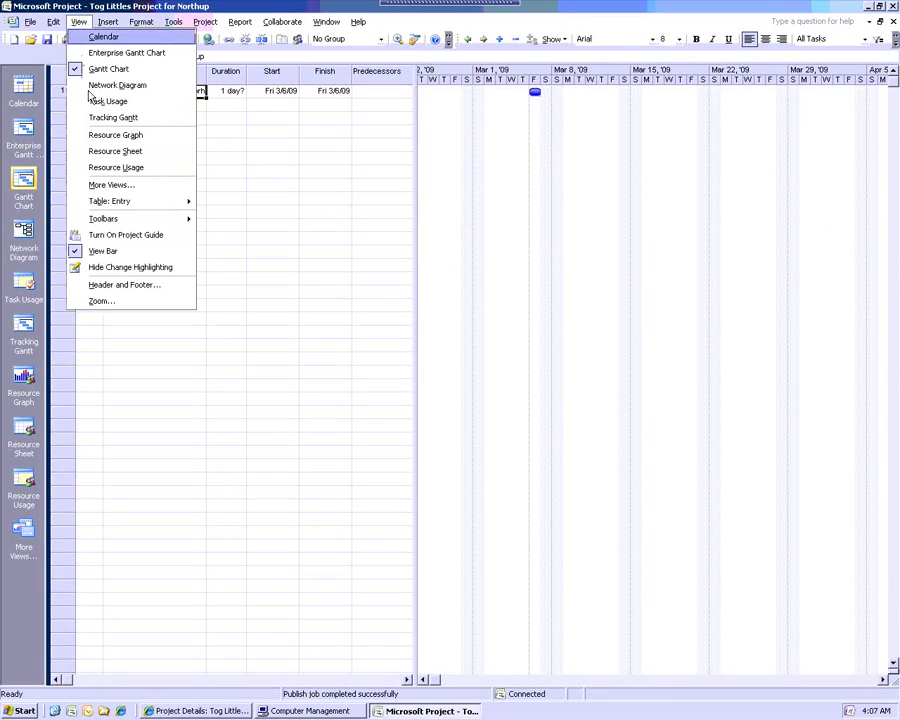
click(106, 155)
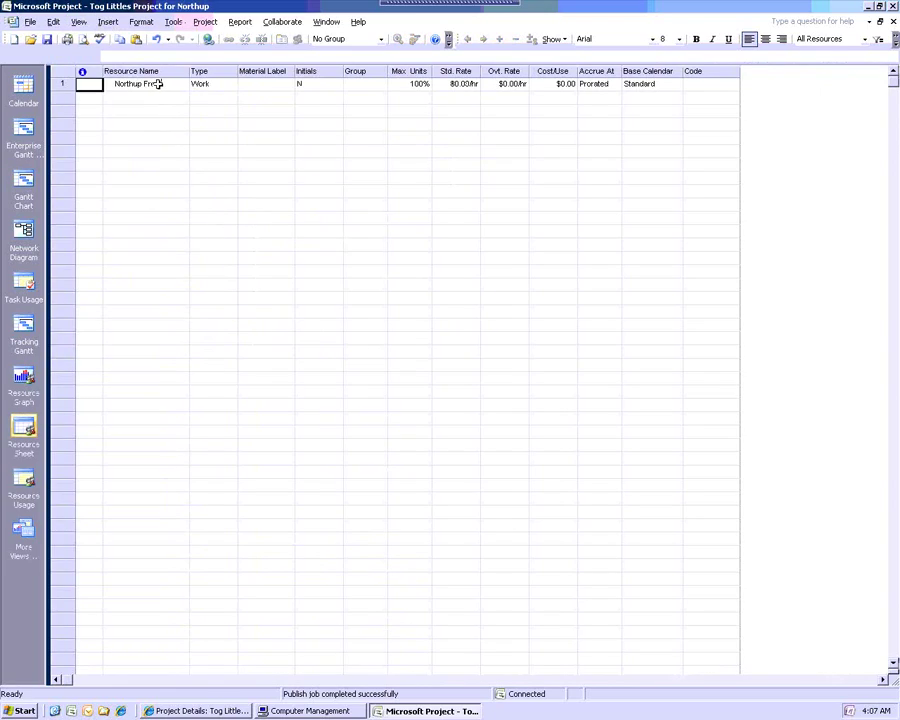
click(23, 185)
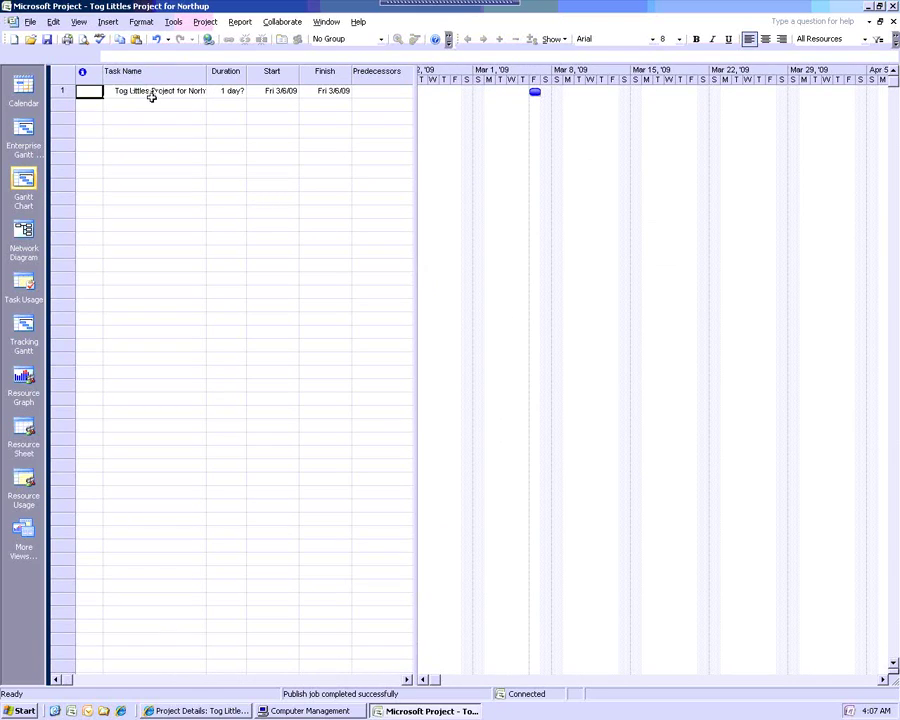
click(186, 711)
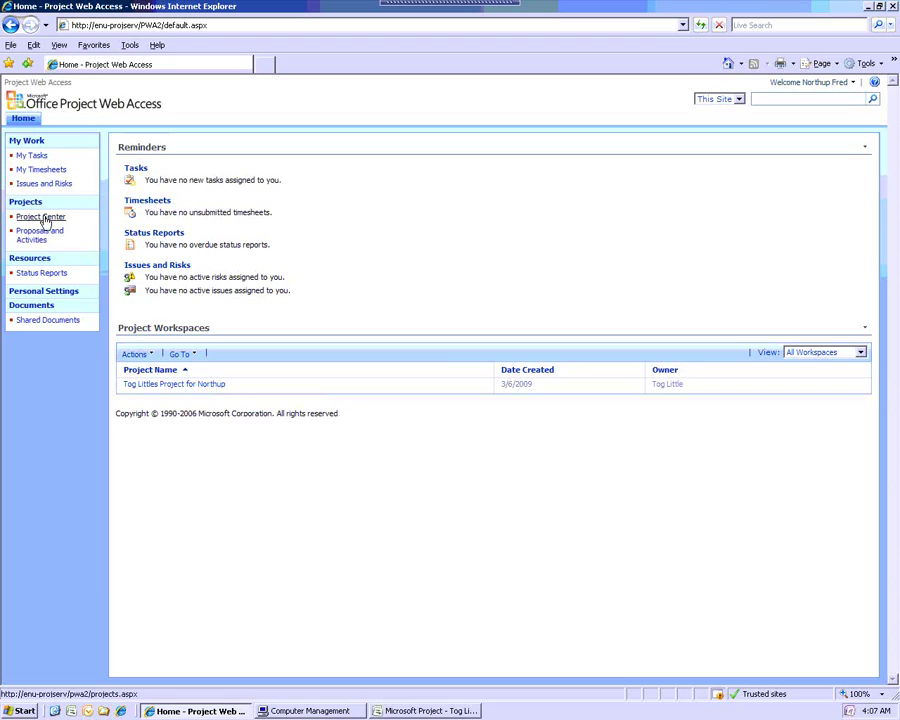
Sign in to Project Web Access again using the administrator login
click(804, 88)
click(763, 134)
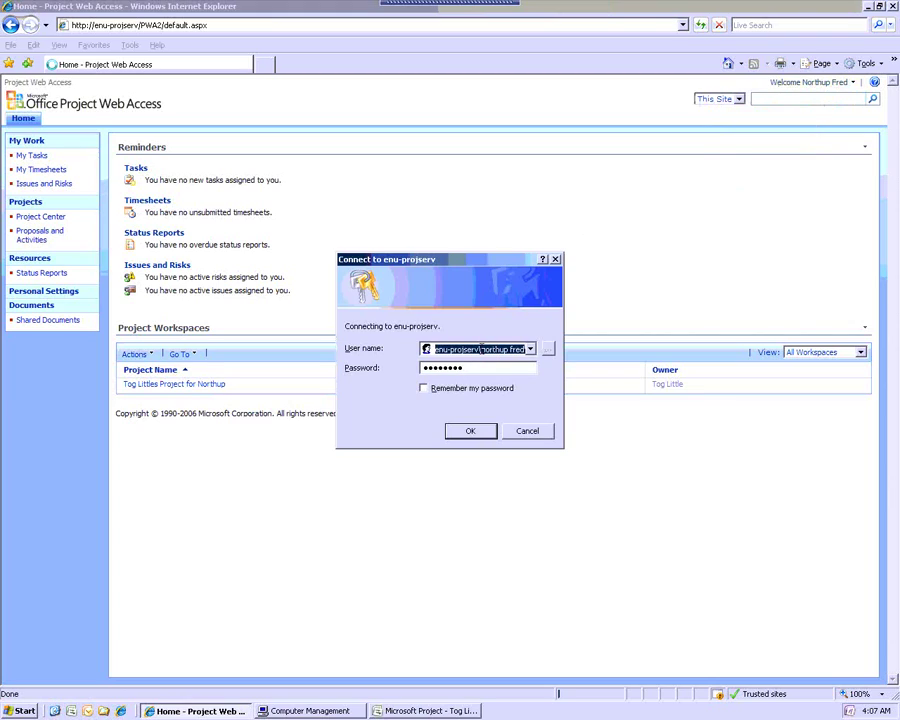
drag(481, 348, 559, 348)
key(BackSpace)
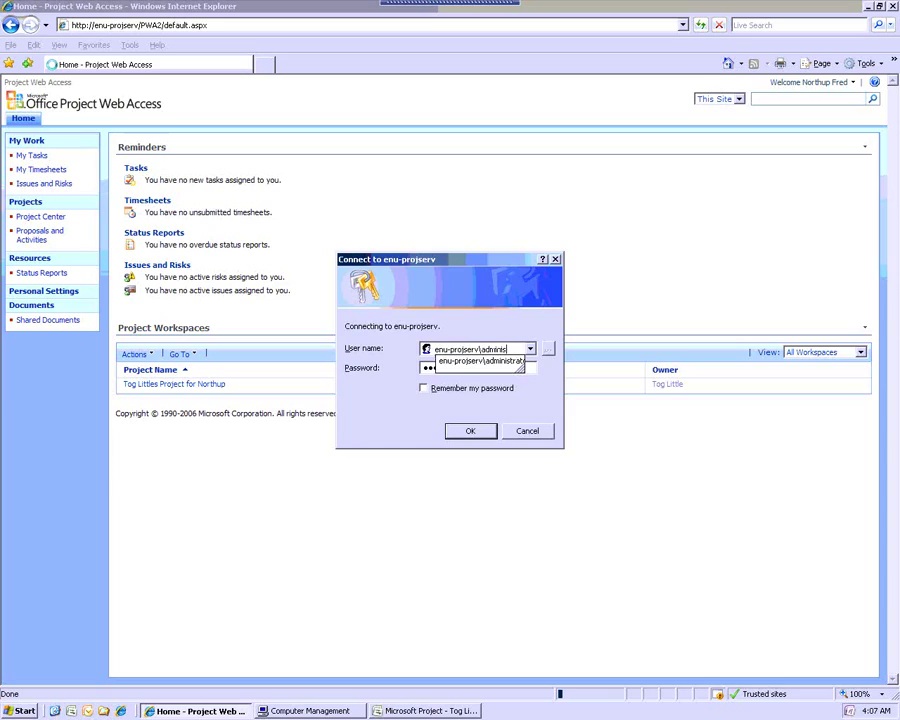
key(Down)
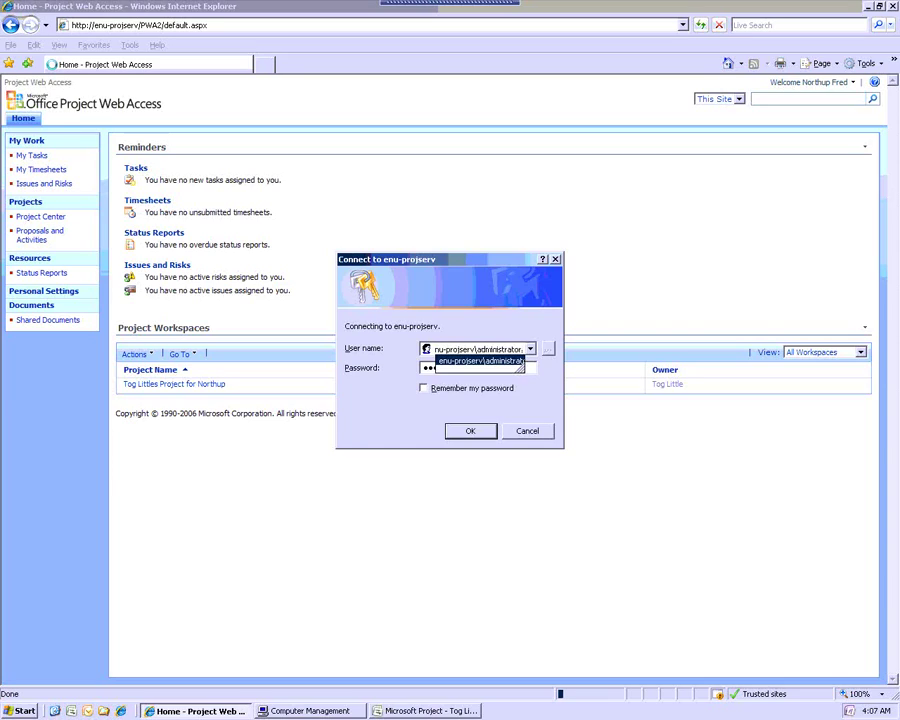
click(503, 366)
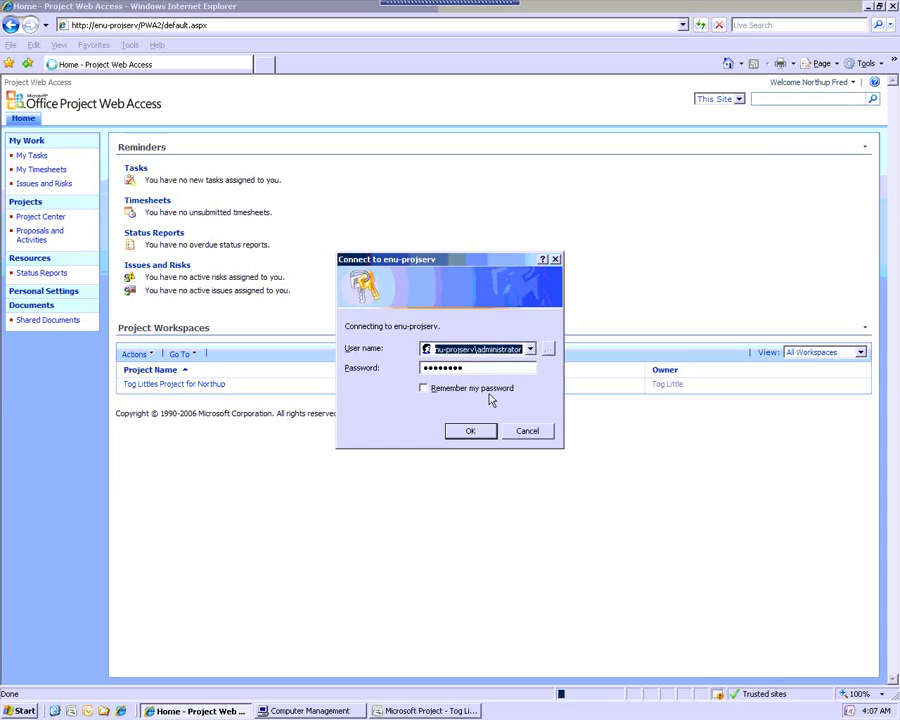
click(469, 430)
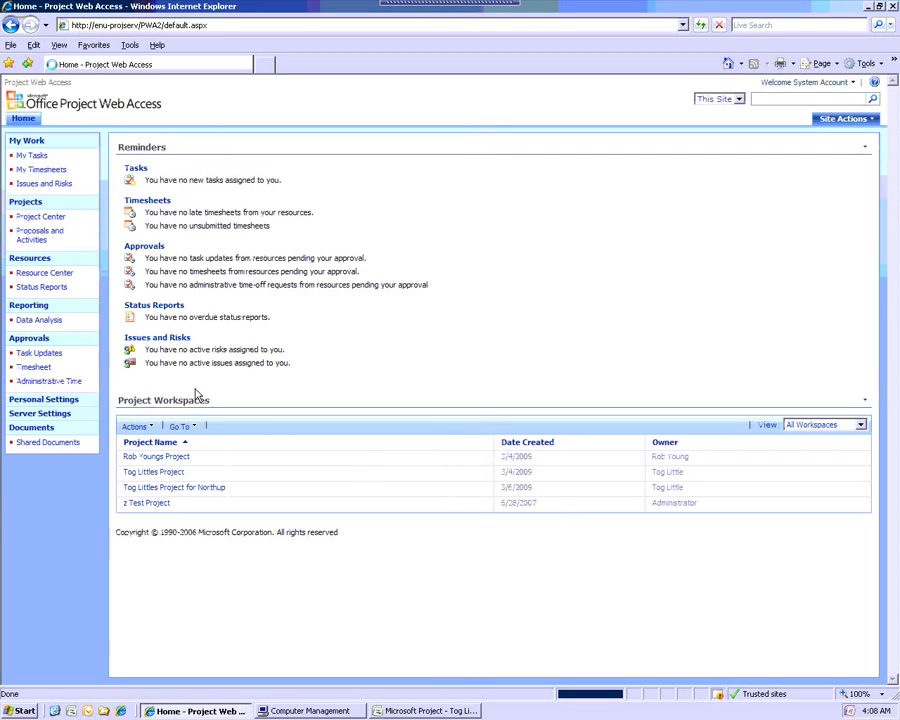
Open the Team Members group under Server Settings > Manage Groups, then cancel without changes
click(45, 413)
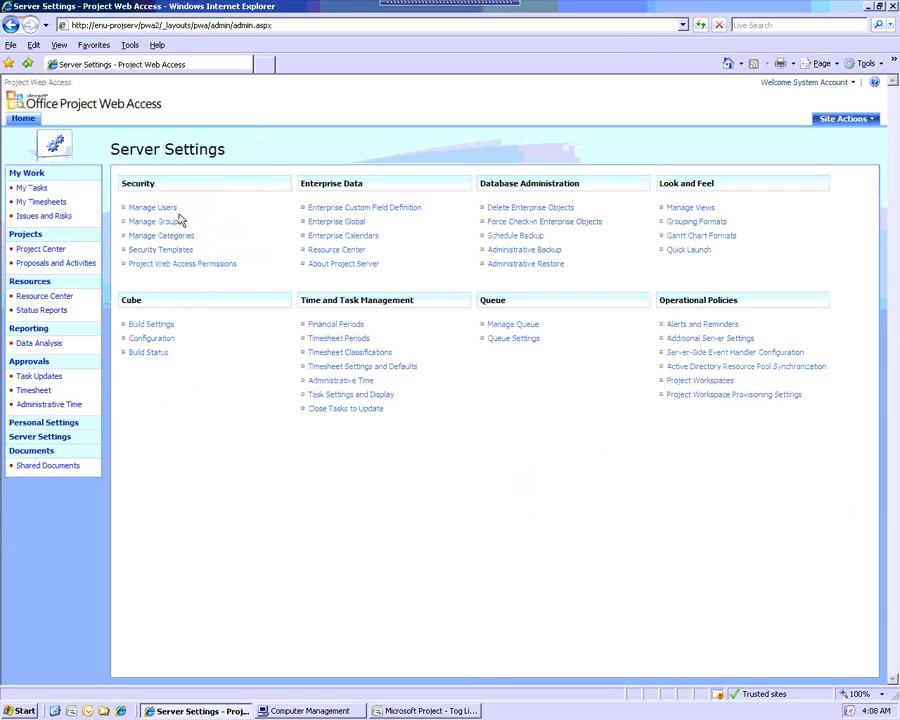
click(168, 221)
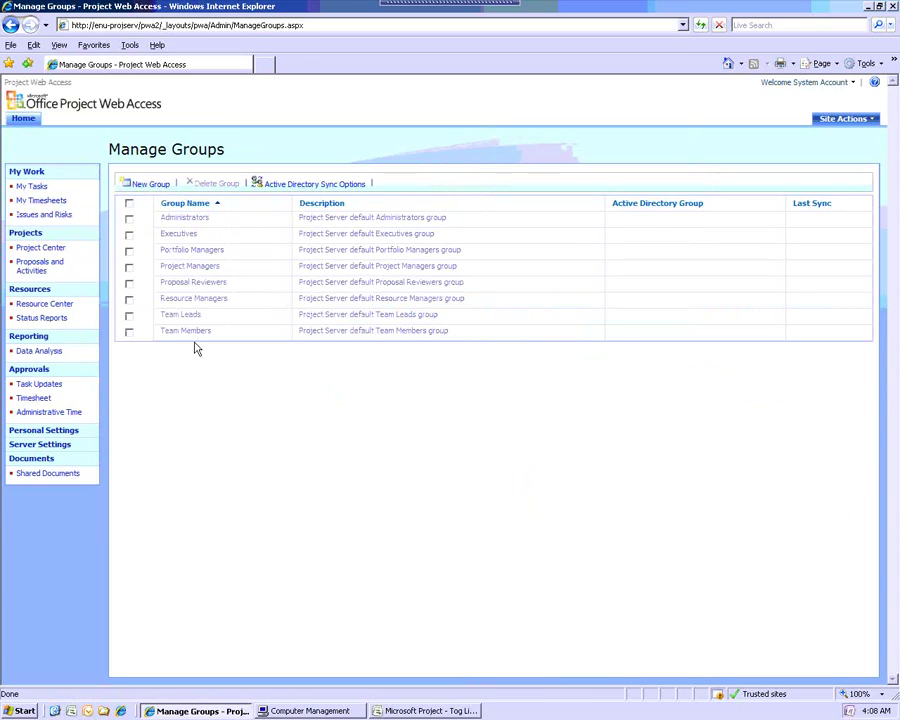
click(190, 333)
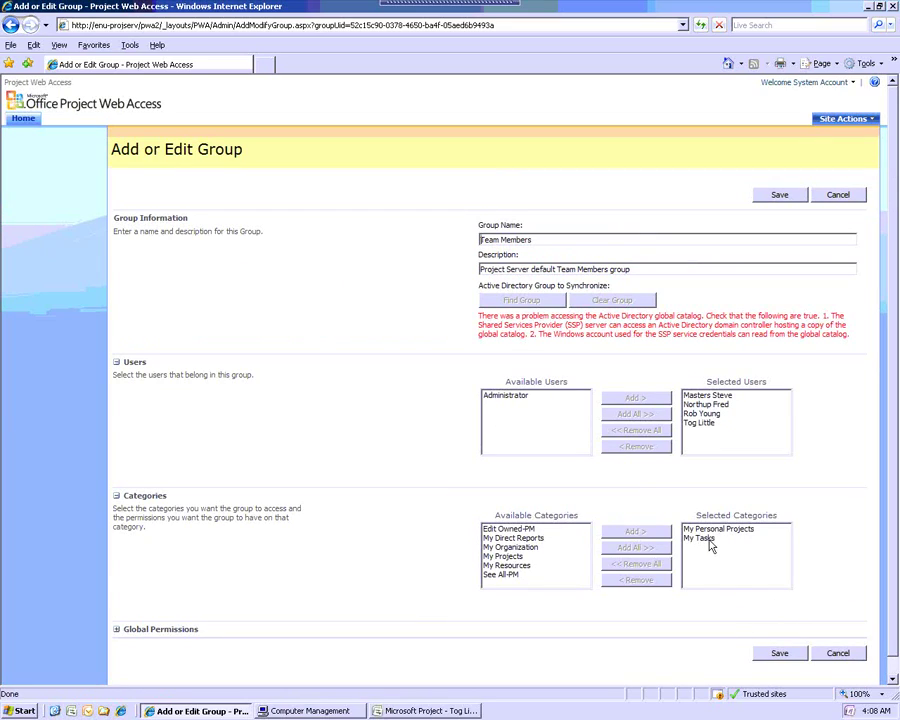
click(837, 654)
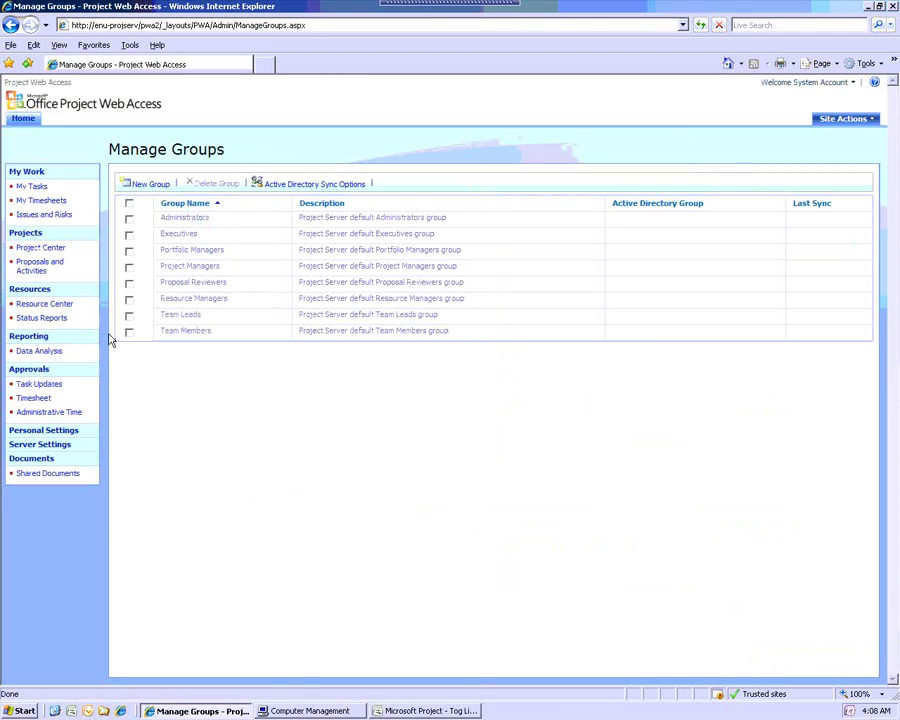
Open the My Tasks category under Server Settings > Manage Categories and scroll through its settings
click(50, 445)
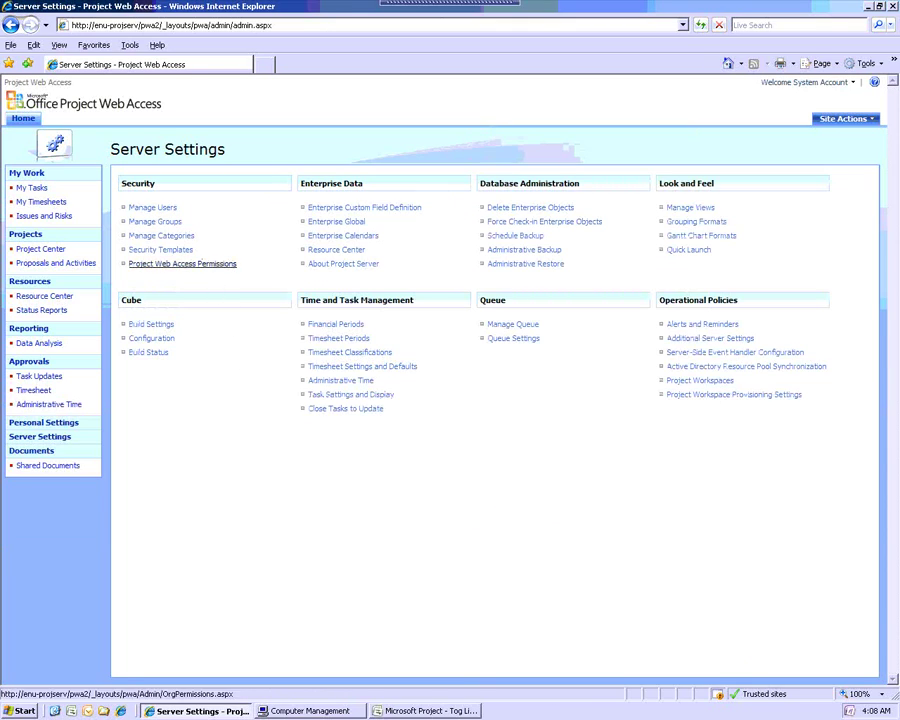
click(175, 237)
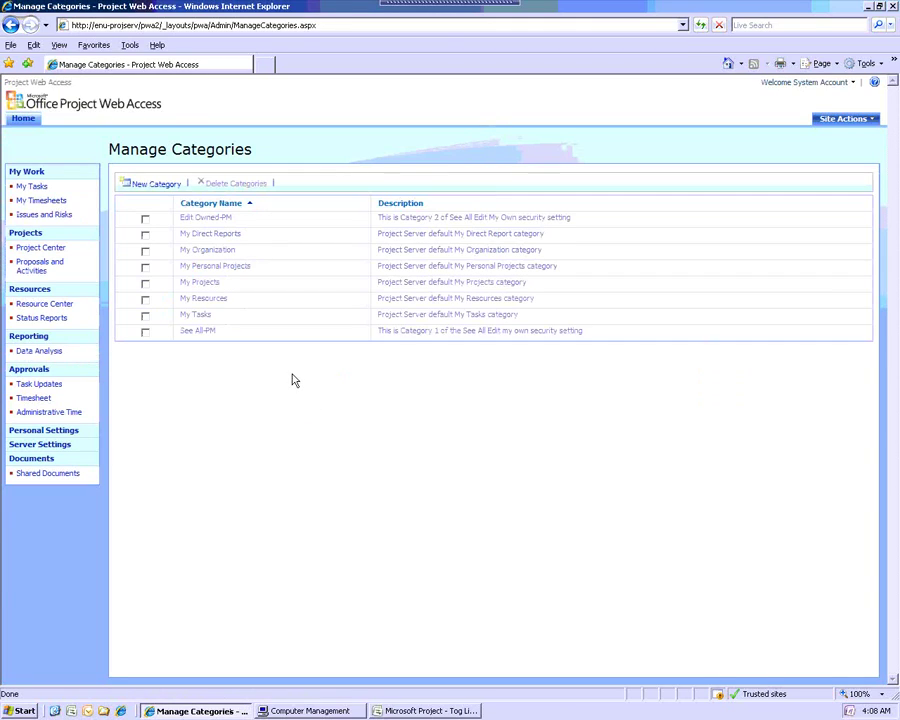
click(196, 315)
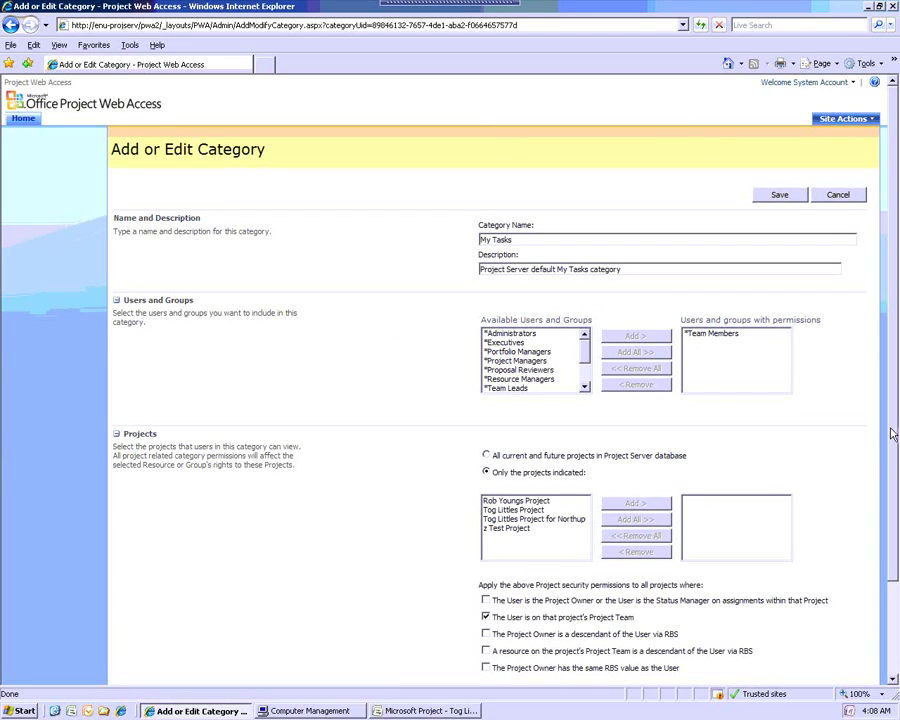
scroll(897, 440, down, 2)
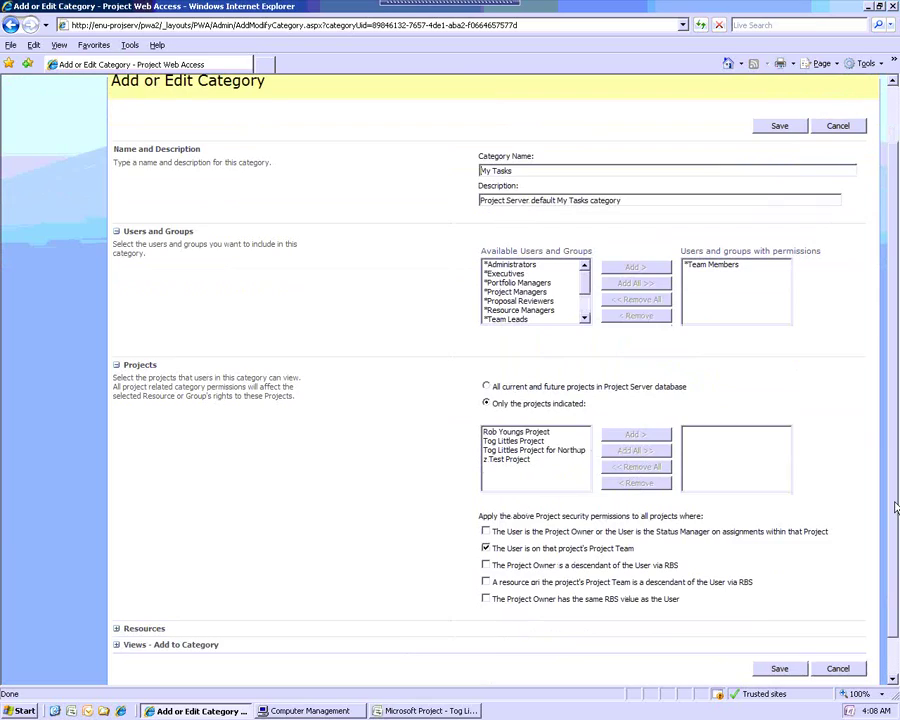